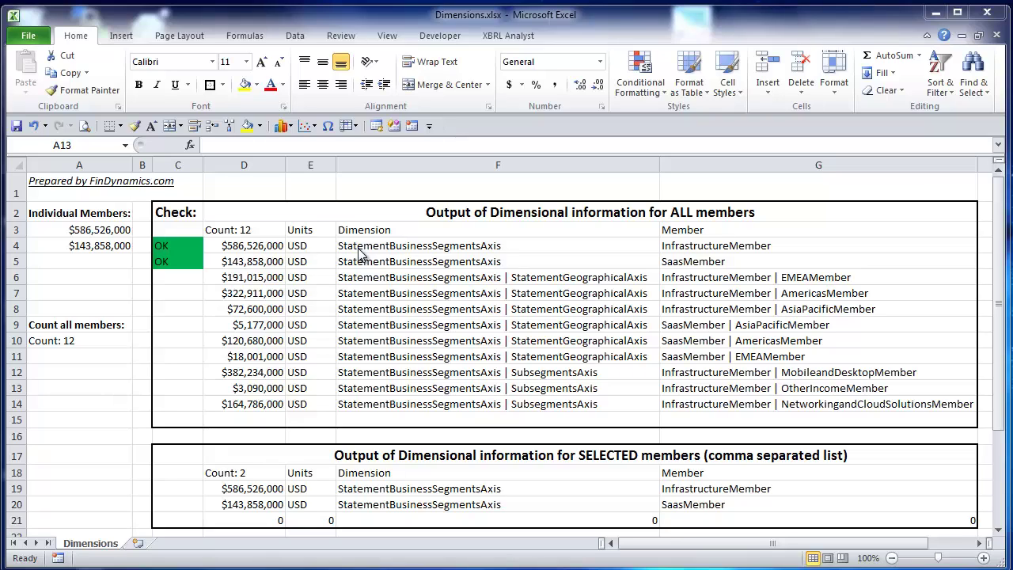
Show A3's XBRLFact arguments (CTXS, SalesRevenueNet, 2013, 2Q, InfrastructureMember), then bring up the XBRL Analyst tools.
{"action": "left_click", "coordinate": [103, 229]}
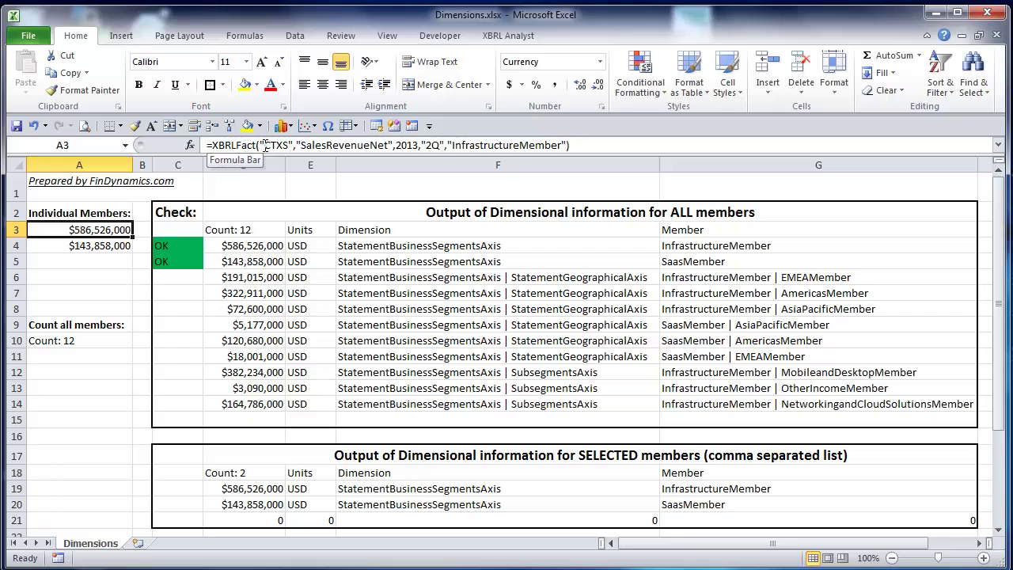
{"action": "left_click", "coordinate": [190, 145]}
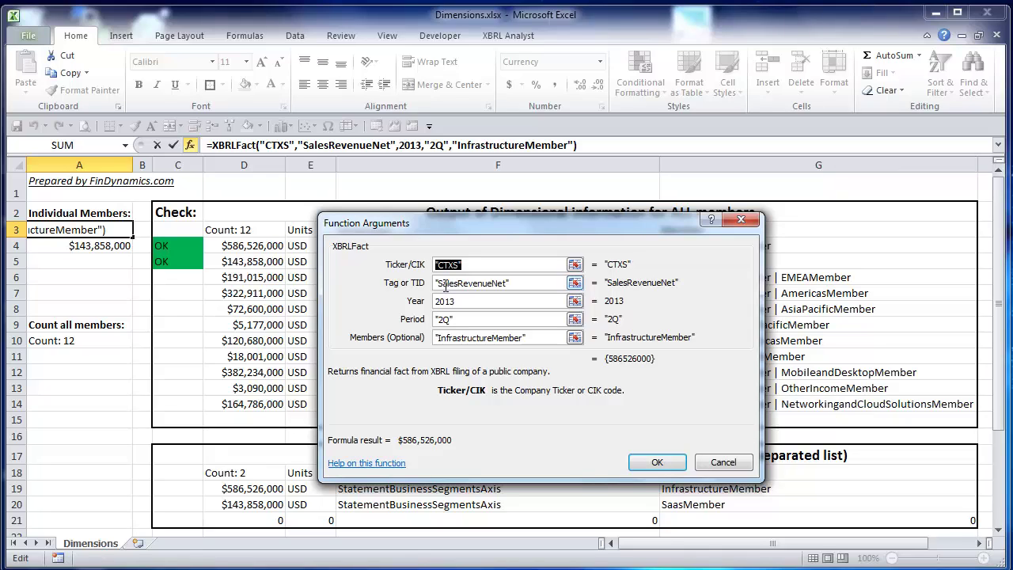
{"action": "left_click", "coordinate": [504, 38]}
Browse all financial concept definitions, expanding General Information and Income Statement, then close the list.
{"action": "left_click", "coordinate": [83, 70]}
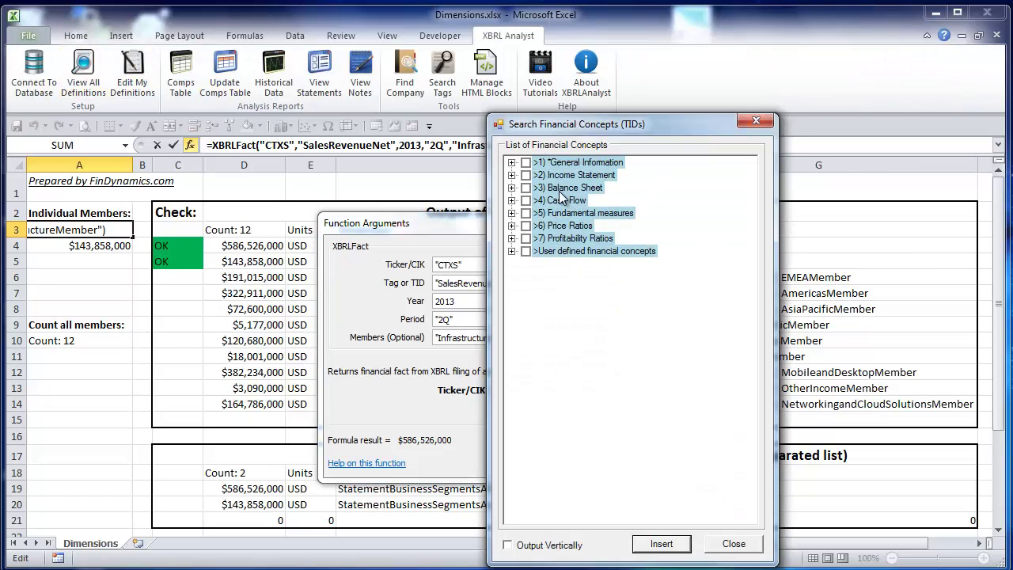
{"action": "left_click", "coordinate": [512, 162]}
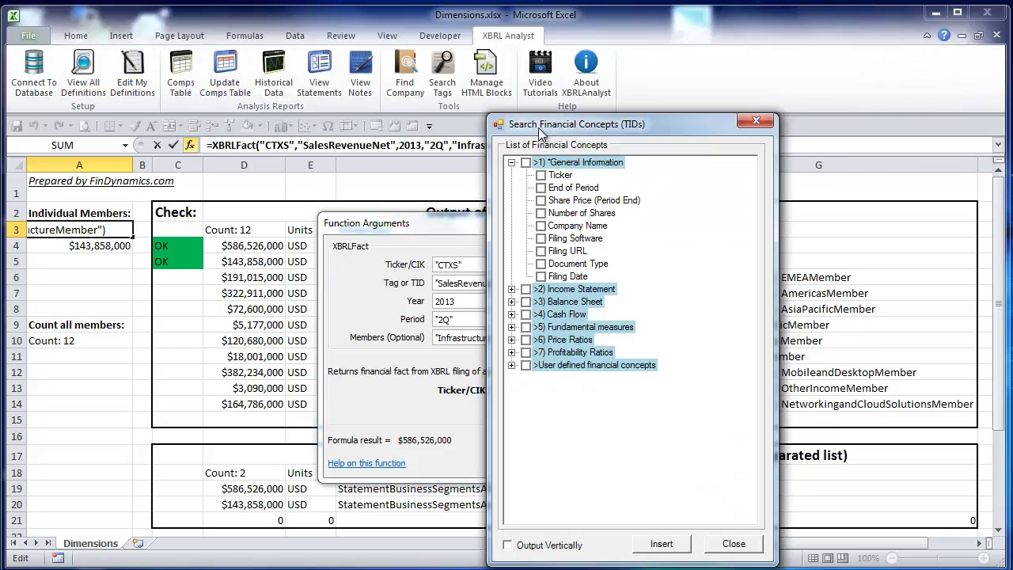
{"action": "left_click", "coordinate": [511, 289]}
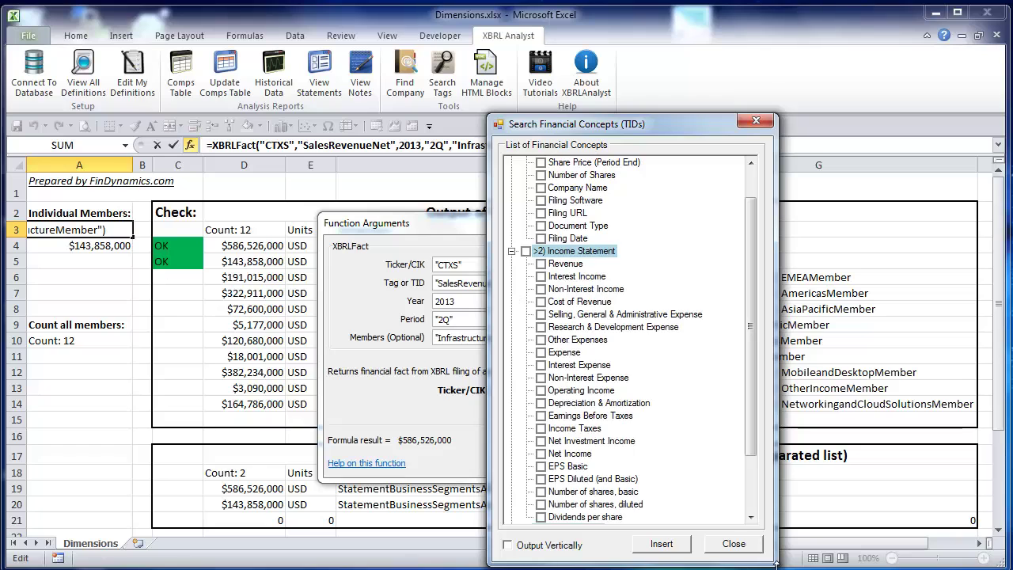
{"action": "left_click", "coordinate": [735, 545]}
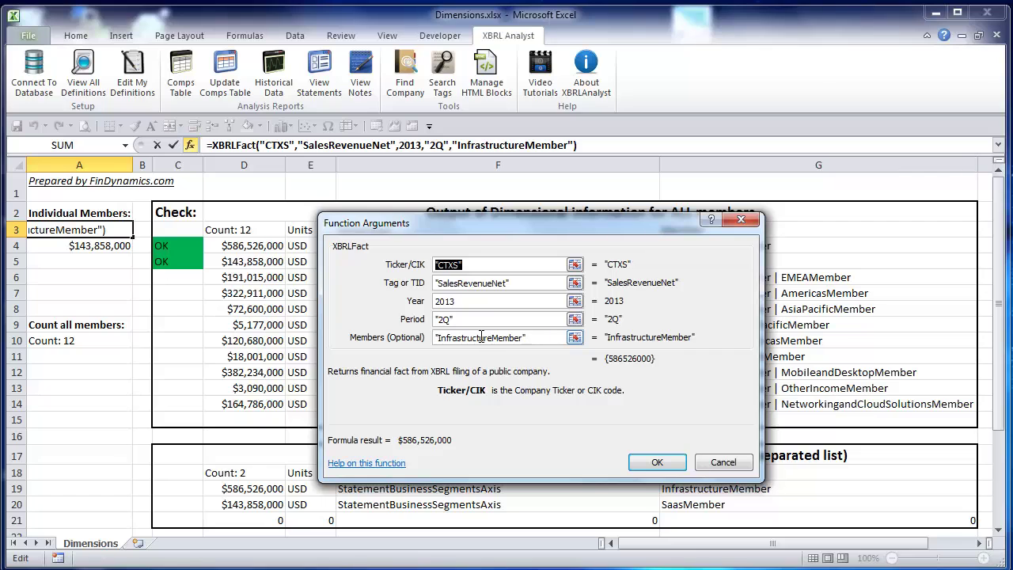
Confirm A3's arguments and select the full SaasMember XBRLFact formula of cell A4.
{"action": "left_click", "coordinate": [657, 462]}
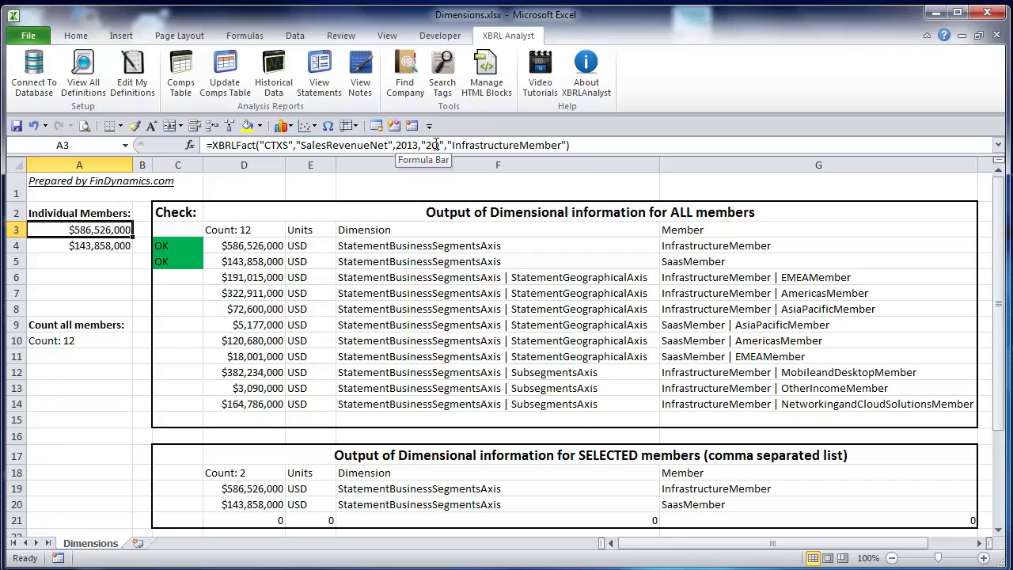
{"action": "left_click", "coordinate": [89, 246]}
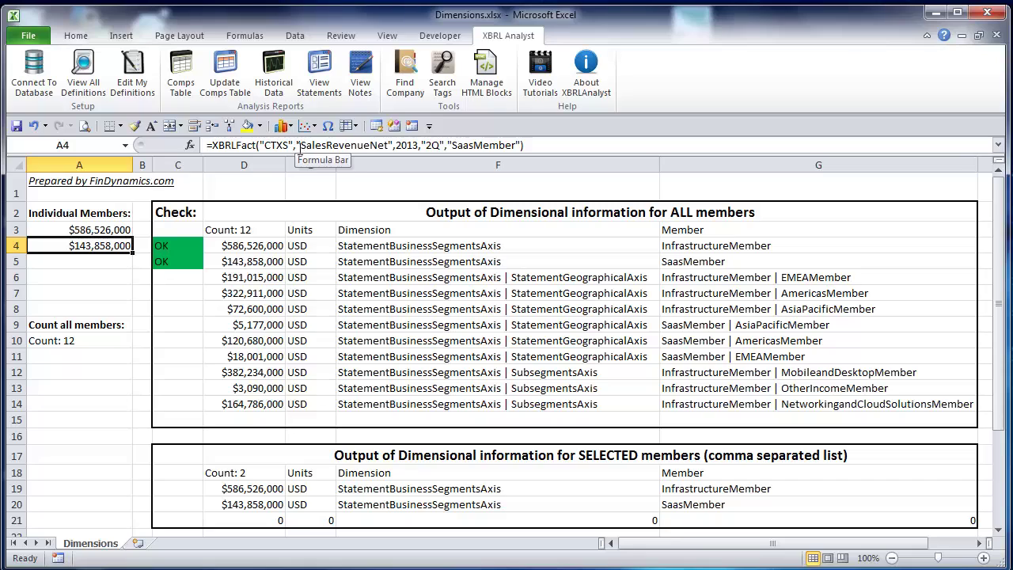
{"action": "left_click_drag", "start_coordinate": [301, 145], "coordinate": [391, 150]}
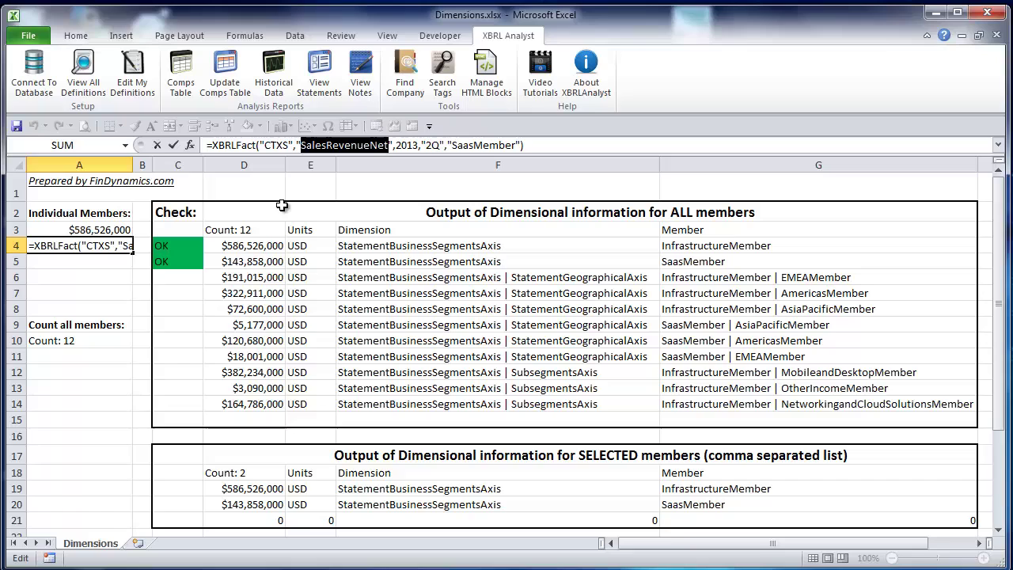
{"action": "key", "text": "Escape"}
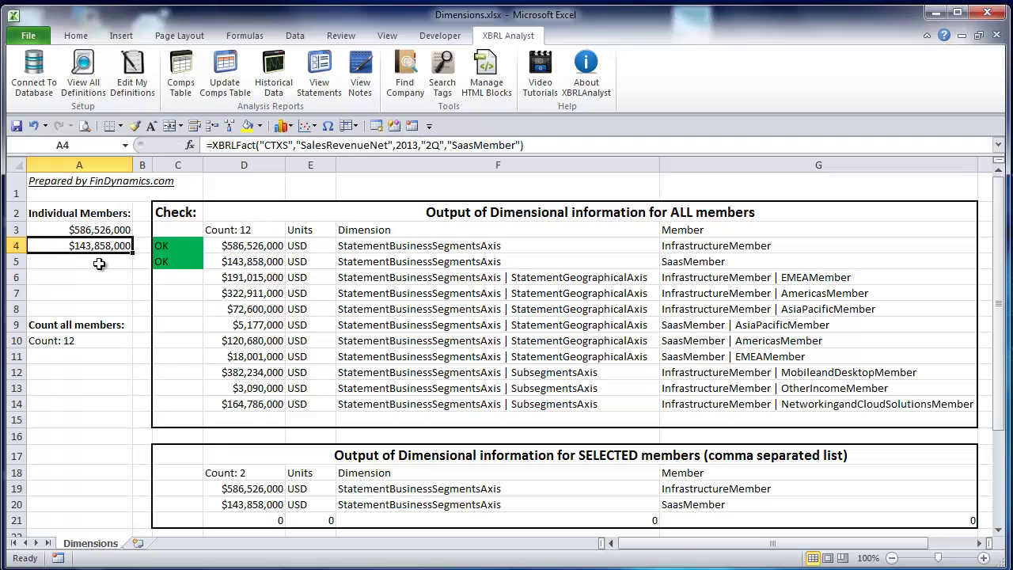
{"action": "left_click_drag", "start_coordinate": [556, 146], "coordinate": [208, 145]}
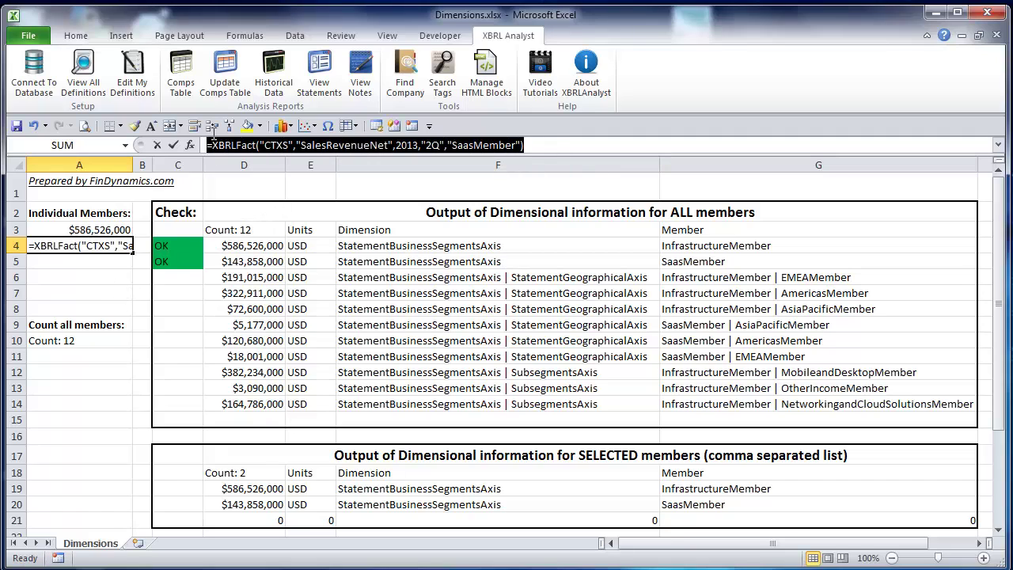
Copy A4's formula into A5, replacing SalesRevenueNet with [Revenue], giving $143,858,000.
{"action": "key", "text": "ctrl+c"}
{"action": "key", "text": "Escape"}
{"action": "left_click", "coordinate": [106, 261]}
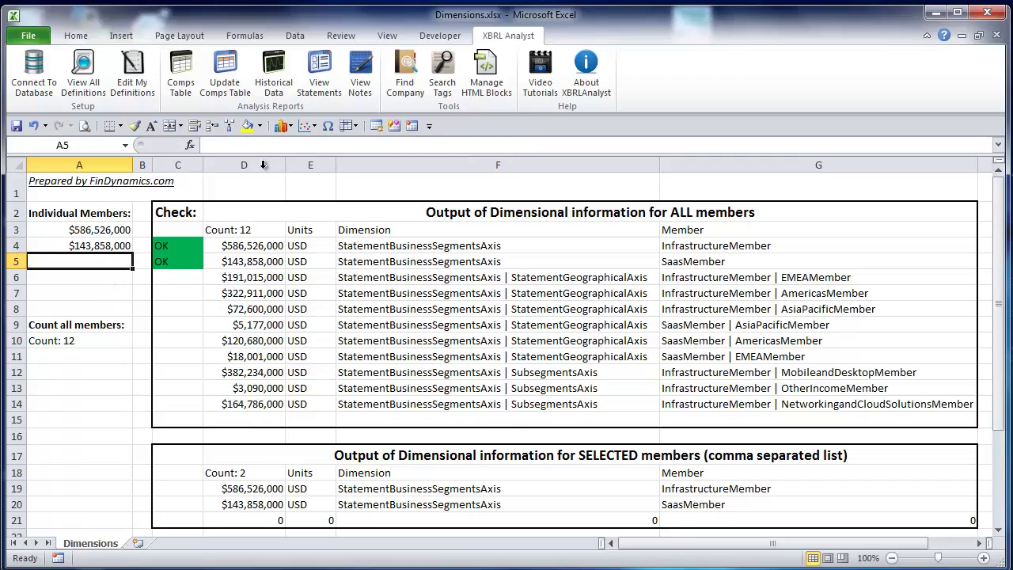
{"action": "left_click", "coordinate": [266, 145]}
{"action": "key", "text": "ctrl+v"}
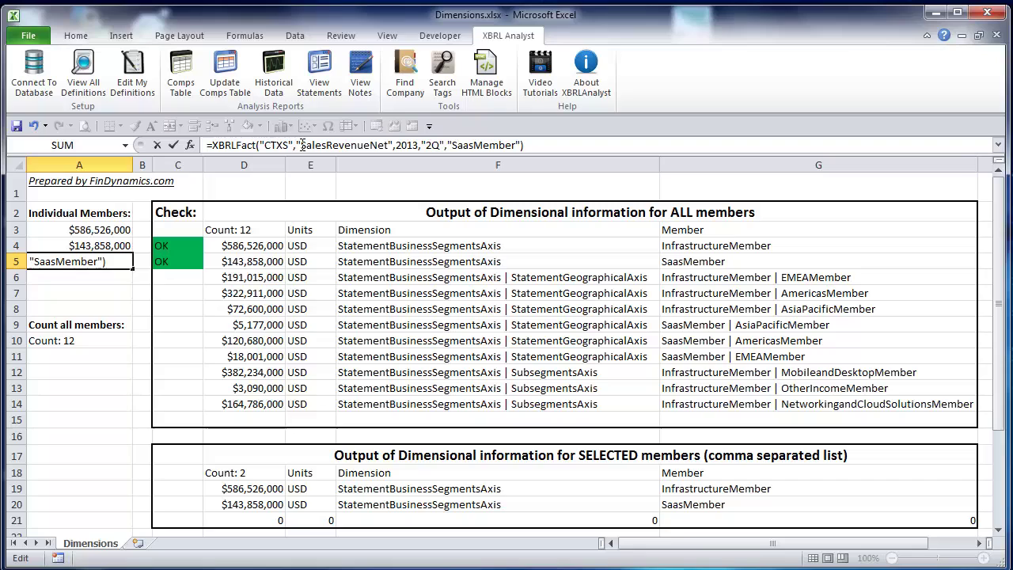
{"action": "left_click_drag", "start_coordinate": [301, 144], "coordinate": [389, 149]}
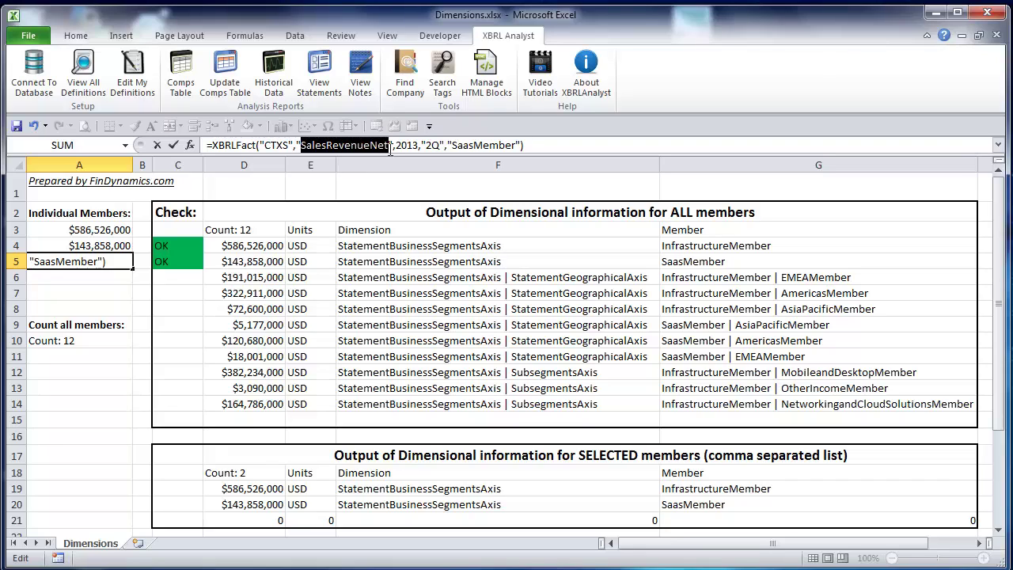
{"action": "key", "text": "BackSpace"}
{"action": "type", "text": "["}
{"action": "type", "text": "Revenue"}
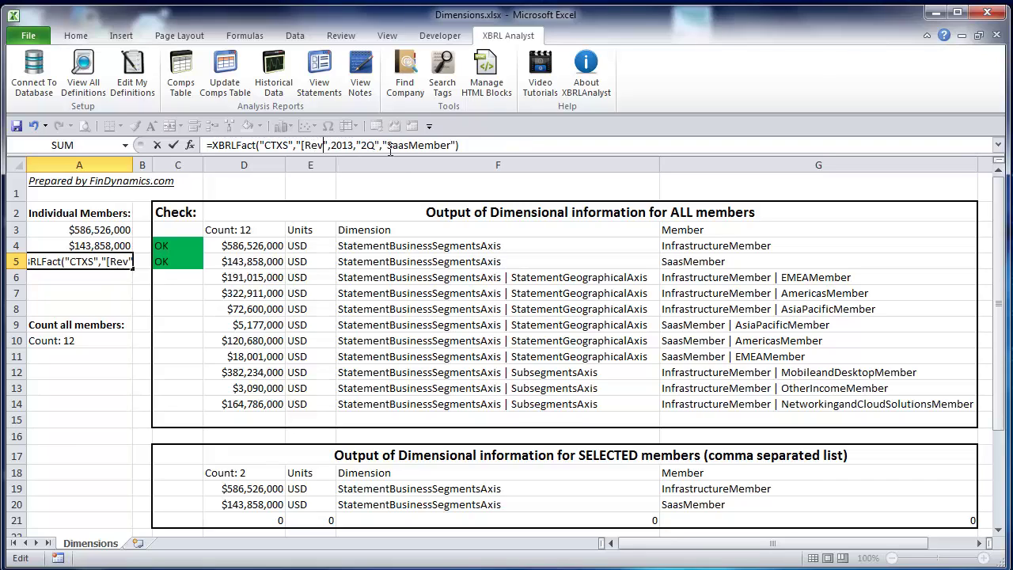
{"action": "type", "text": "]"}
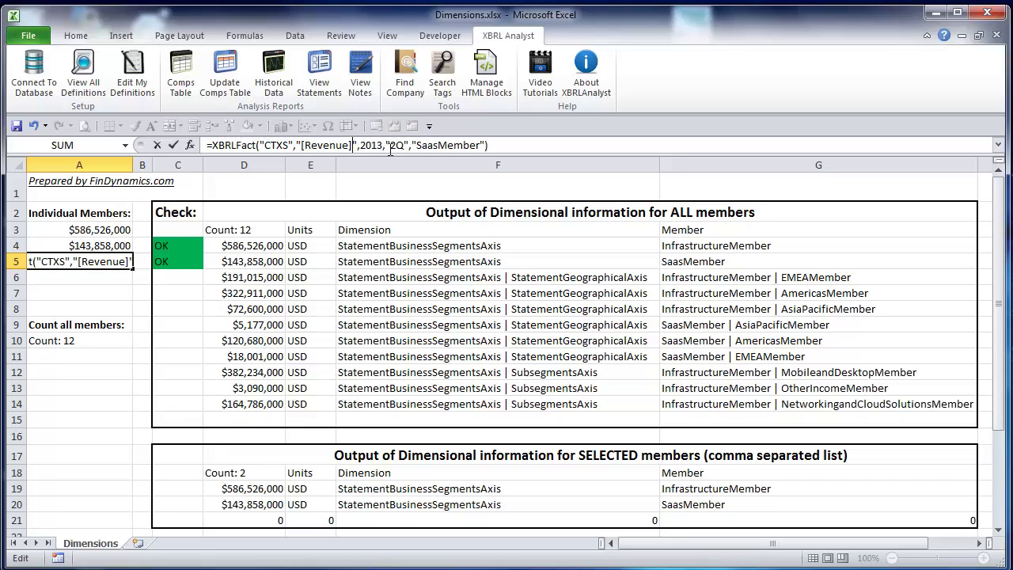
{"action": "key", "text": "Return"}
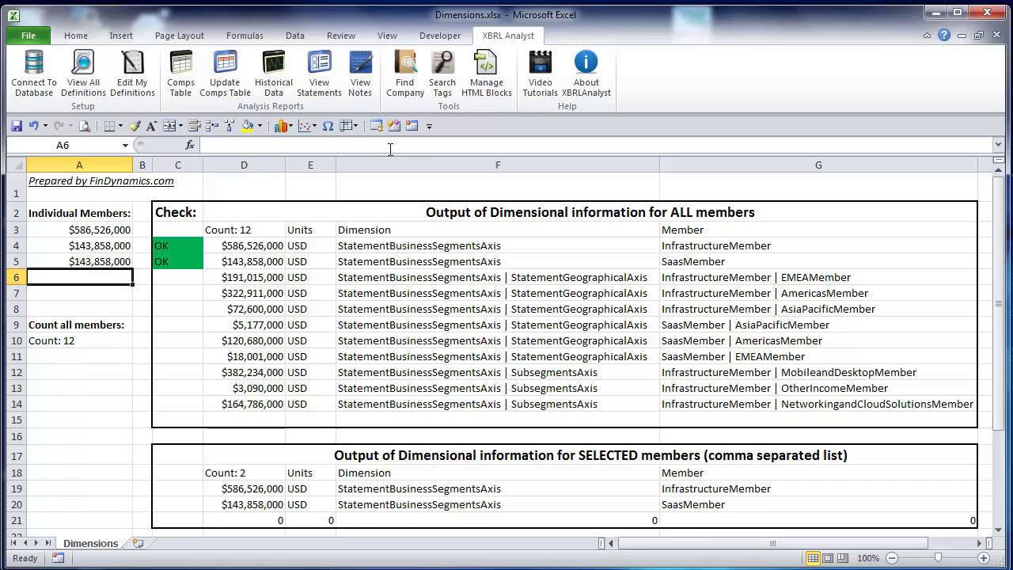
{"action": "left_click", "coordinate": [85, 263]}
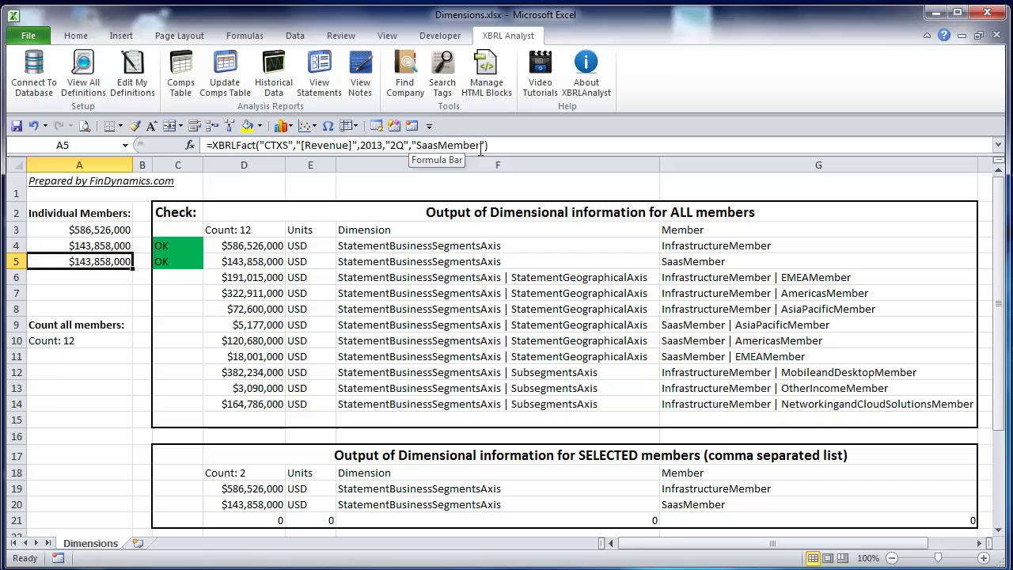
{"action": "left_click", "coordinate": [95, 341]}
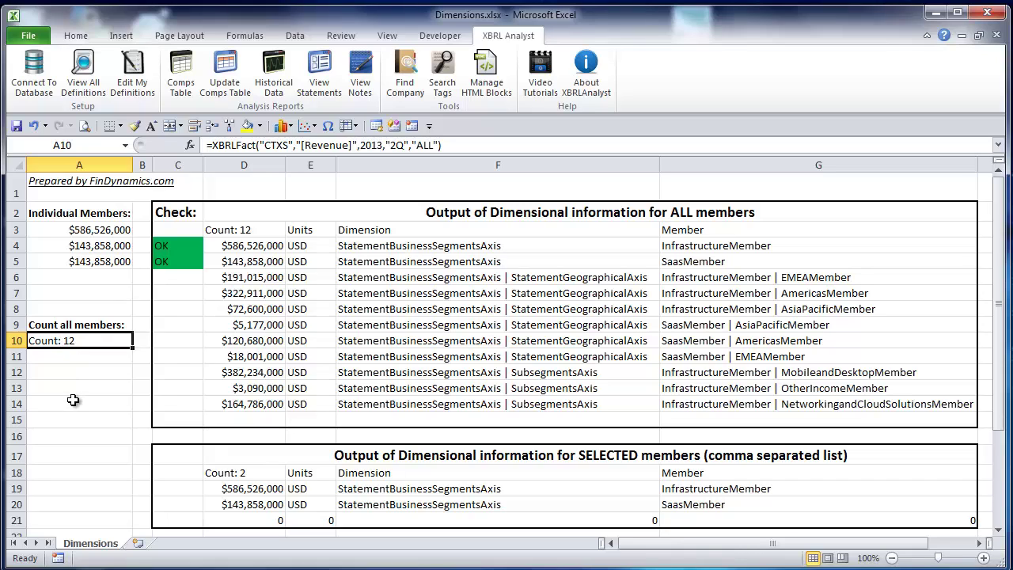
{"action": "left_click", "coordinate": [236, 230]}
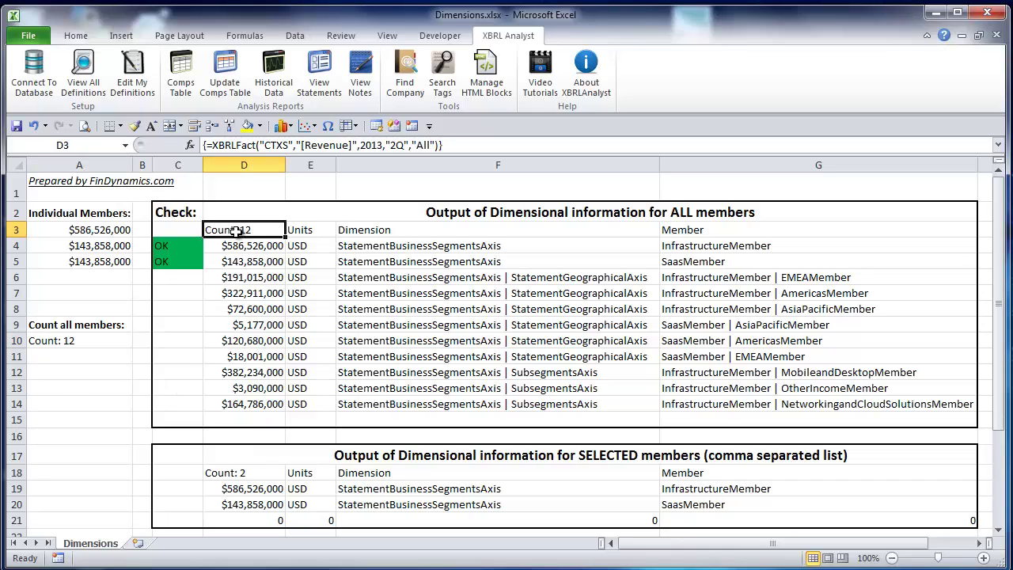
{"action": "left_click_drag", "start_coordinate": [236, 231], "coordinate": [918, 404]}
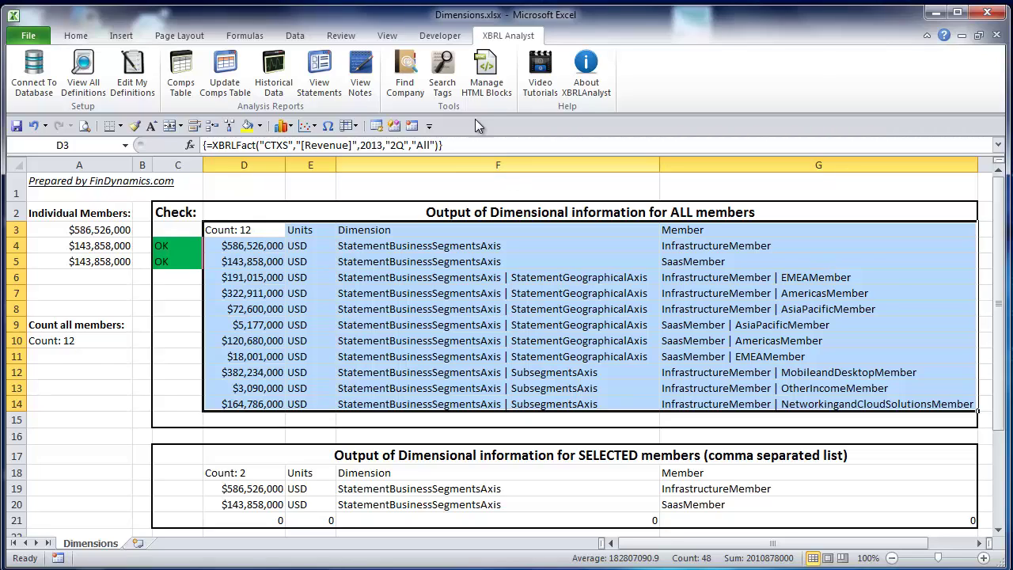
{"action": "left_click", "coordinate": [467, 145]}
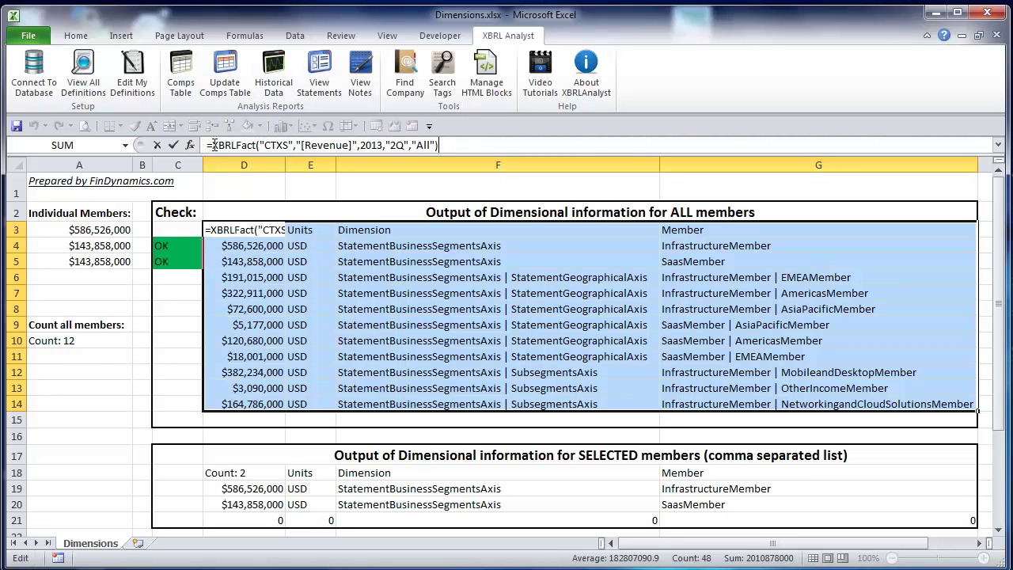
{"action": "key", "text": "End"}
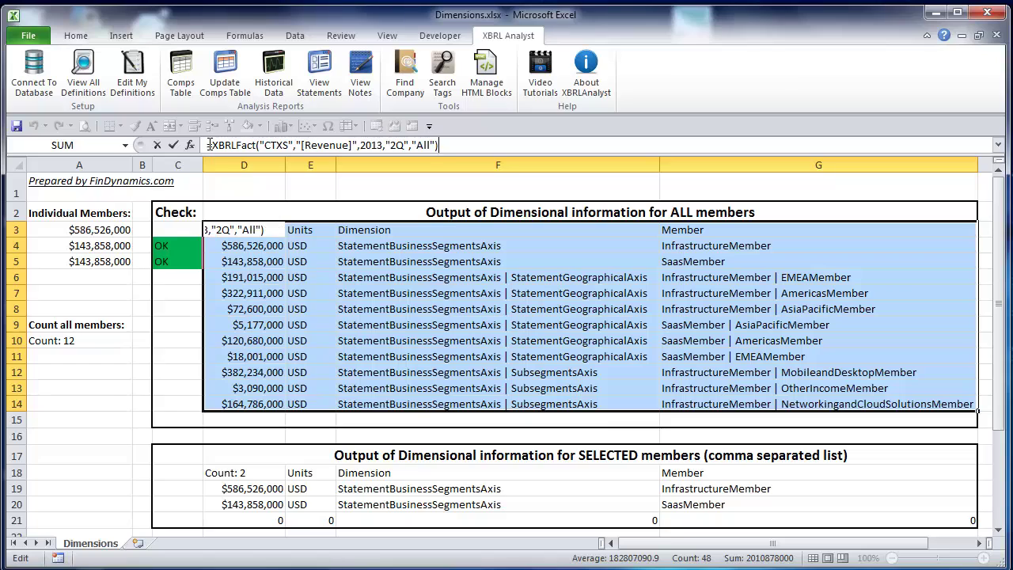
{"action": "key", "text": "ctrl+shift+Return"}
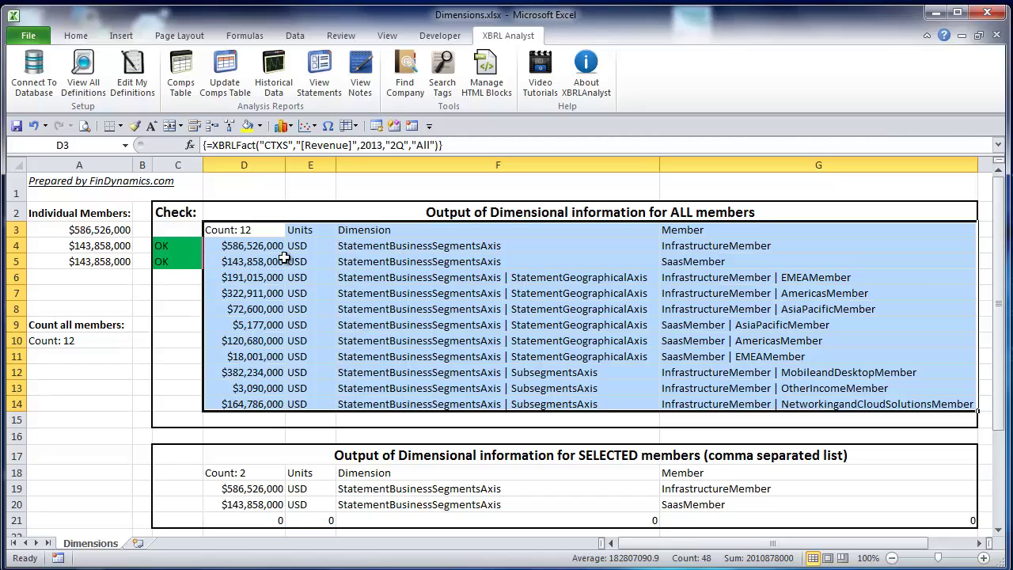
{"action": "left_click", "coordinate": [311, 281]}
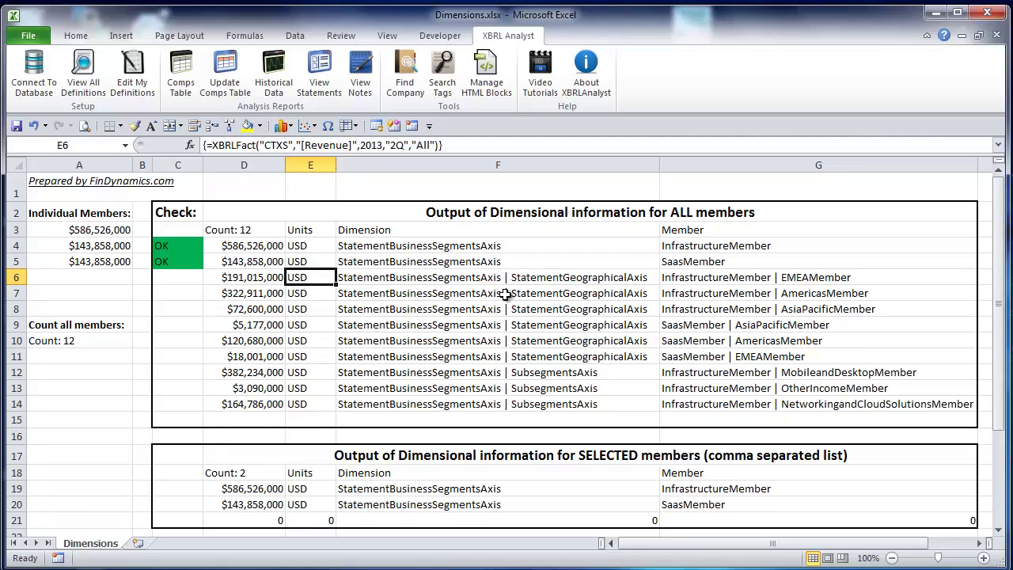
{"action": "left_click", "coordinate": [98, 230]}
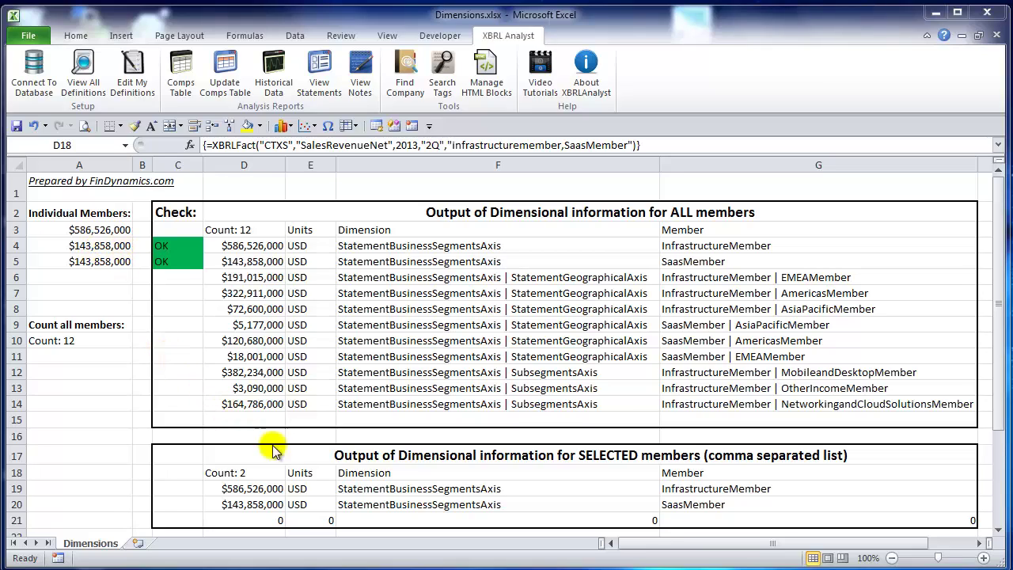
Inspect the comma-separated selected-members array formula in D18.
{"action": "left_click", "coordinate": [234, 473]}
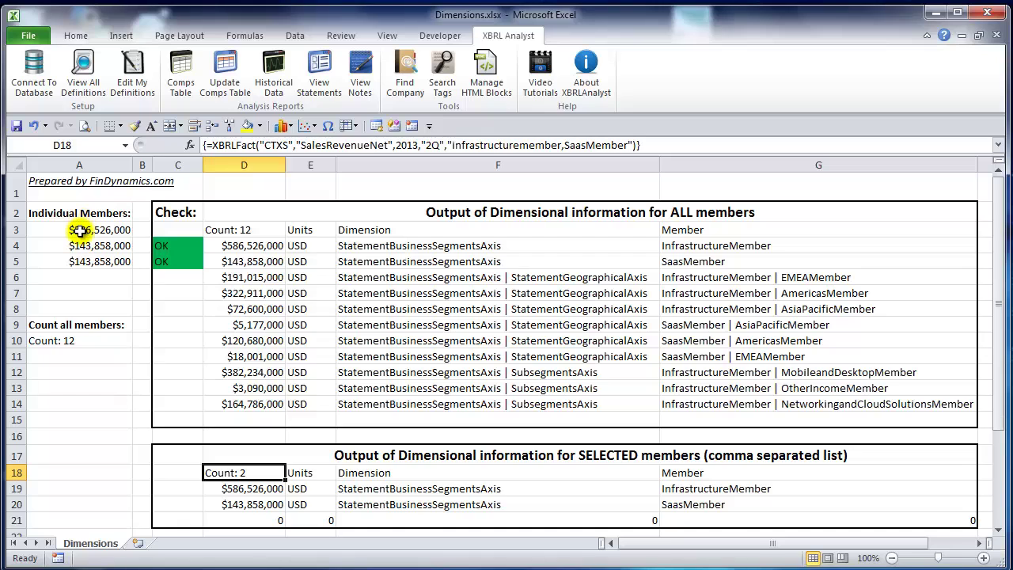
Scroll down to the Working with TIDs table and inspect the DDD revenue formula in A25.
{"action": "left_click", "coordinate": [332, 473]}
{"action": "scroll", "coordinate": [332, 475], "scroll_direction": "down", "scroll_amount": 3}
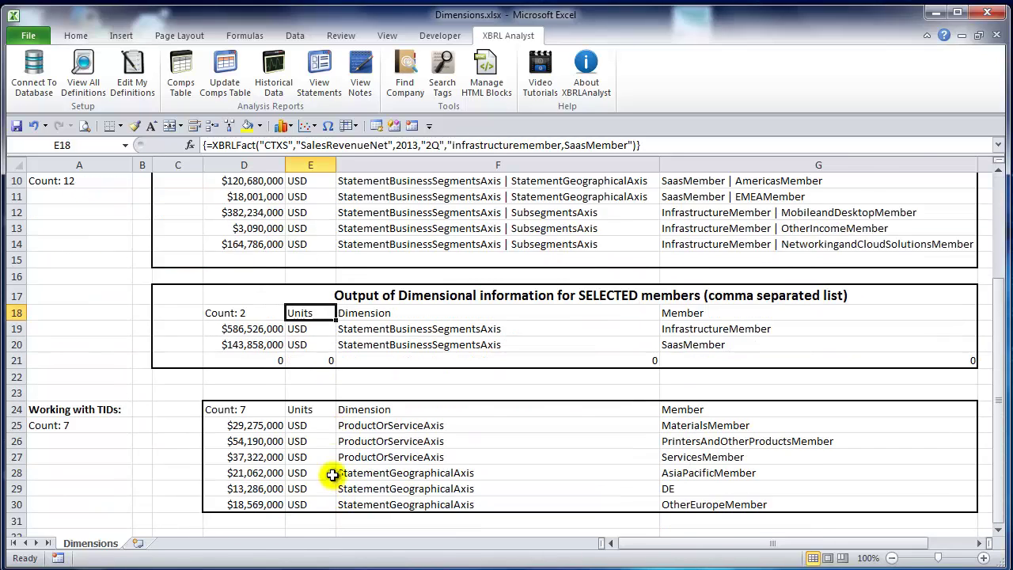
{"action": "scroll", "coordinate": [332, 473], "scroll_direction": "down", "scroll_amount": 1}
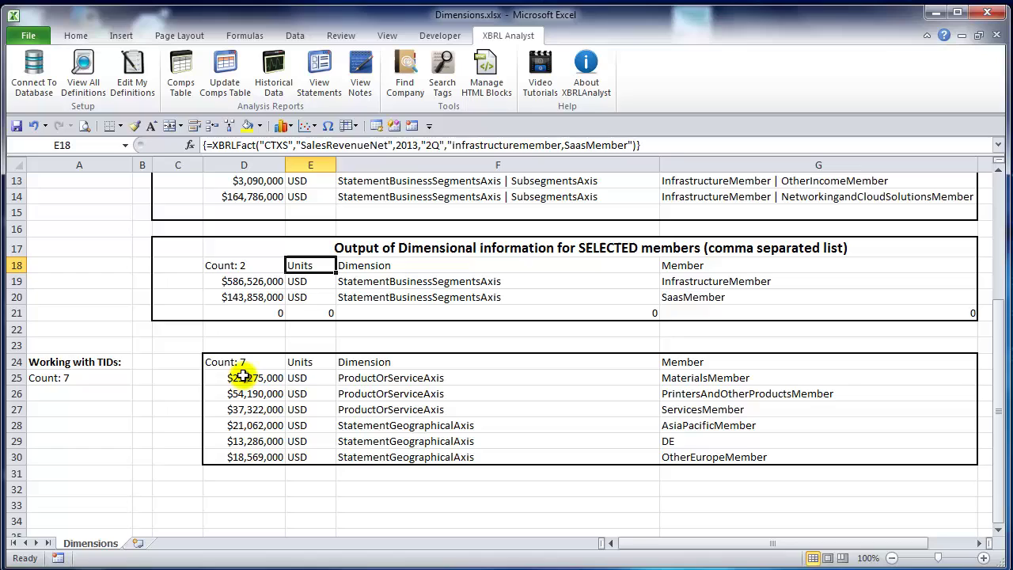
{"action": "left_click", "coordinate": [67, 379]}
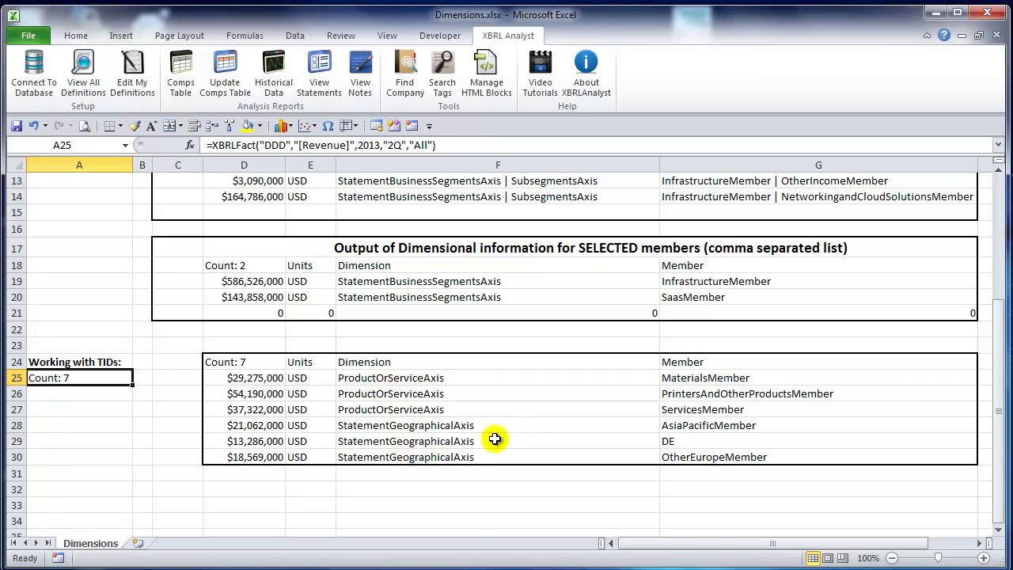
Check the Materials, PrintersAndOtherProducts and Services entries and select their values, totalling $120,787,000.
{"action": "left_click", "coordinate": [710, 379]}
{"action": "left_click", "coordinate": [717, 396]}
{"action": "left_click", "coordinate": [716, 412]}
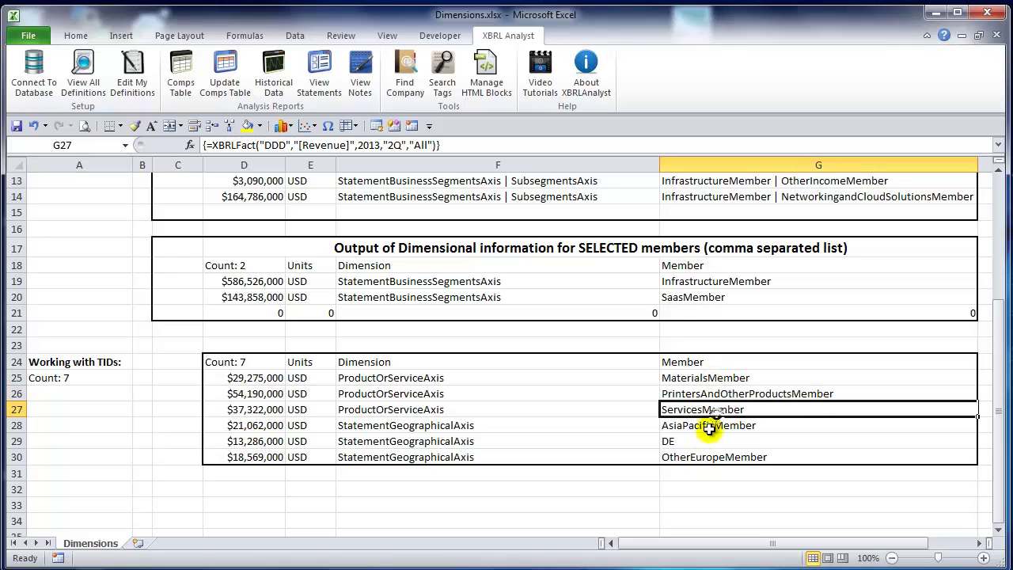
{"action": "left_click_drag", "start_coordinate": [261, 383], "coordinate": [267, 409]}
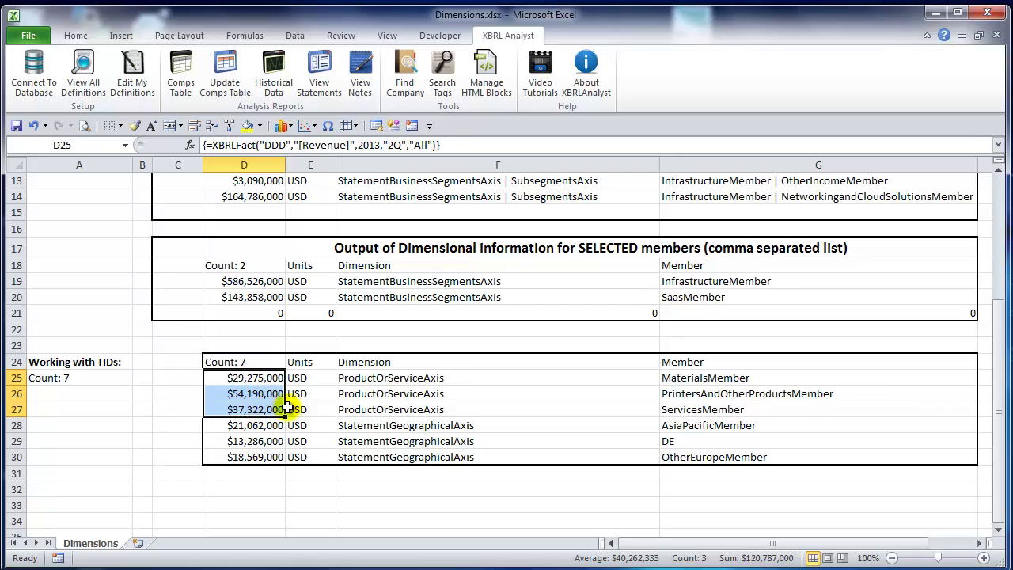